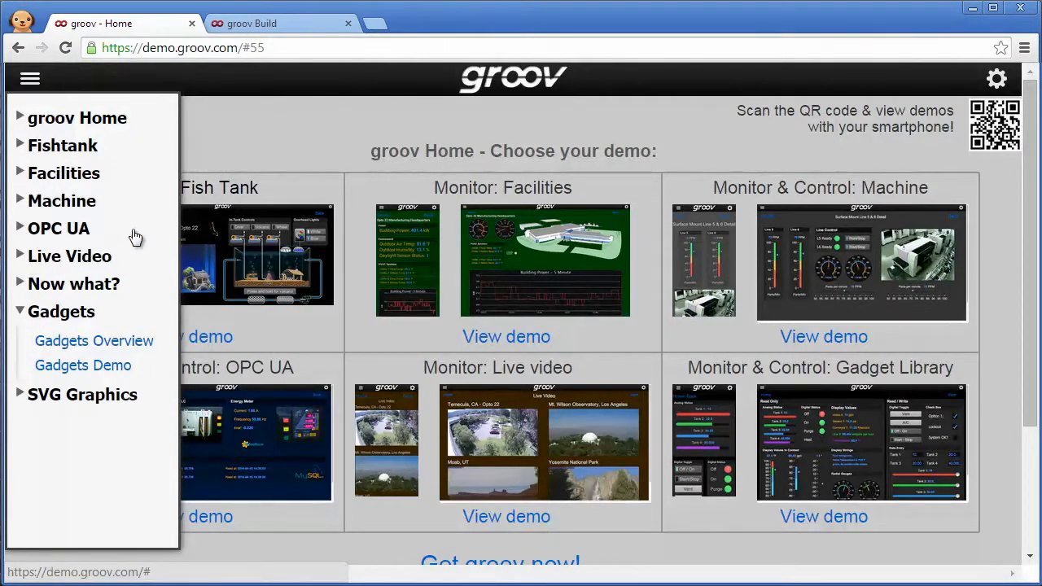
# Step: Browse the Gadget Library demo overview on the groov demo site and return to its home page
pyautogui.click(256, 143)
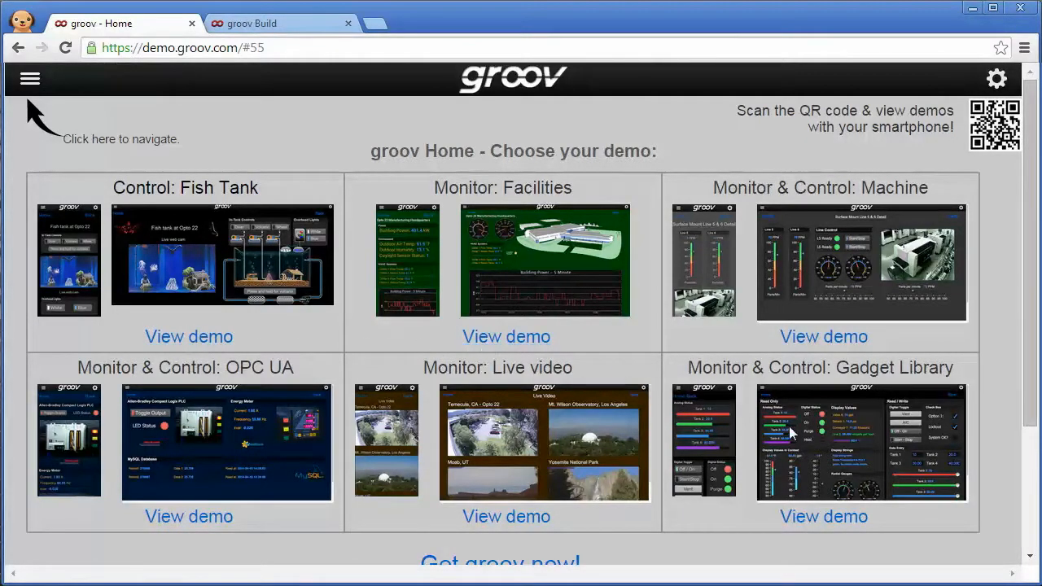
pyautogui.click(832, 521)
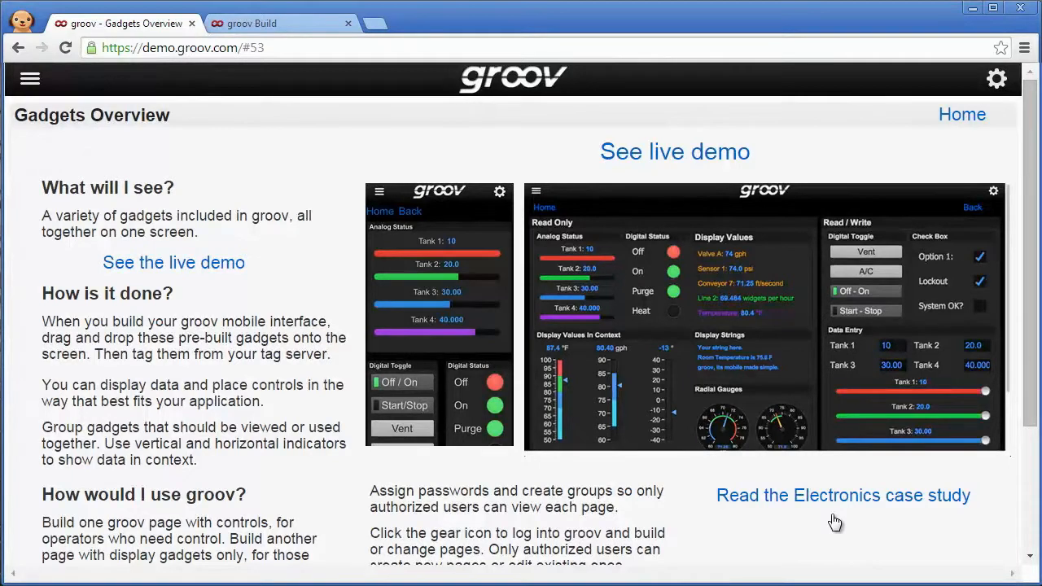
pyautogui.click(961, 118)
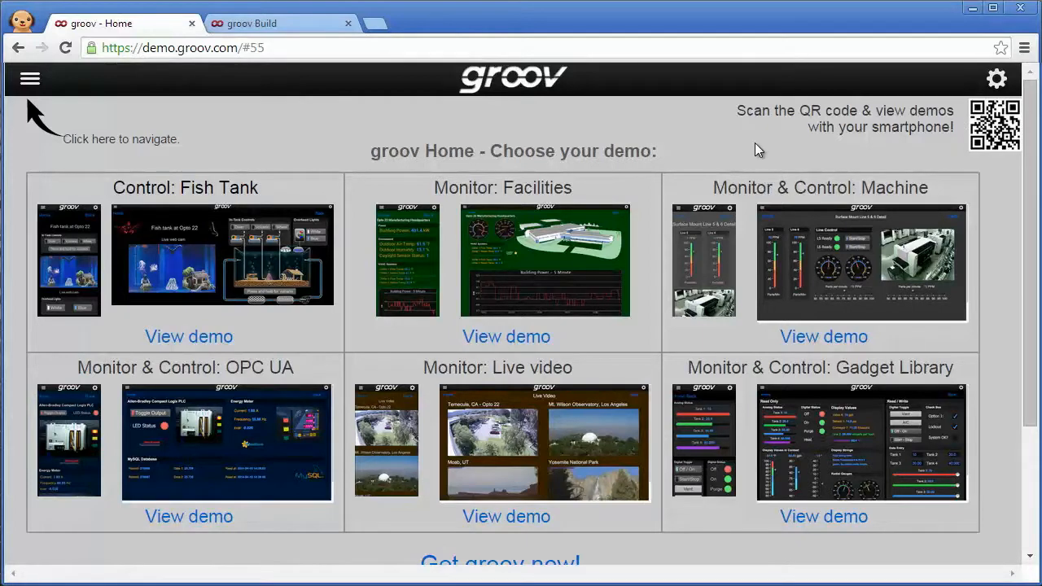
# Step: In groov Build, add a new page named Home
pyautogui.click(243, 24)
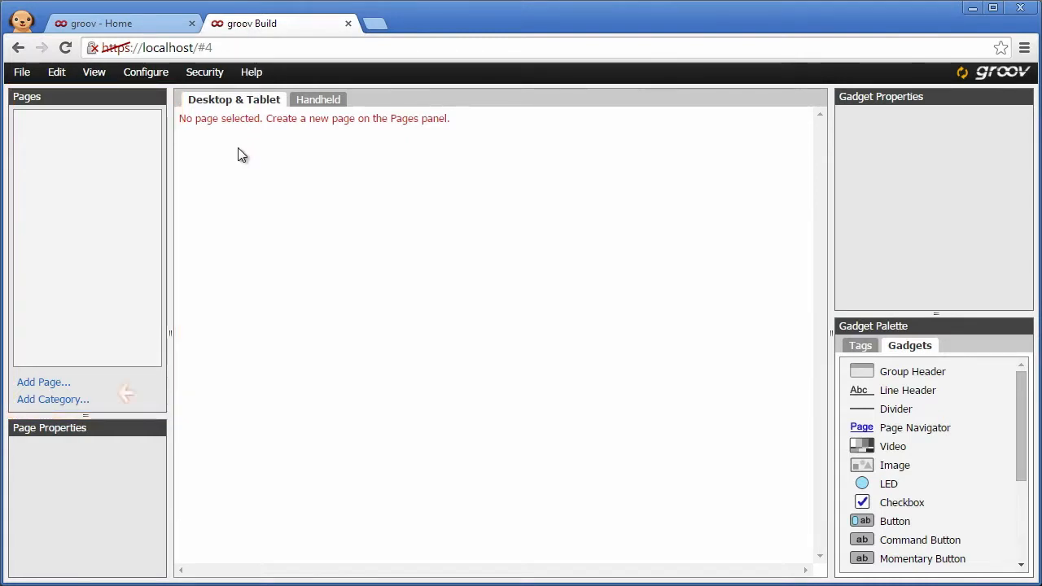
pyautogui.click(44, 381)
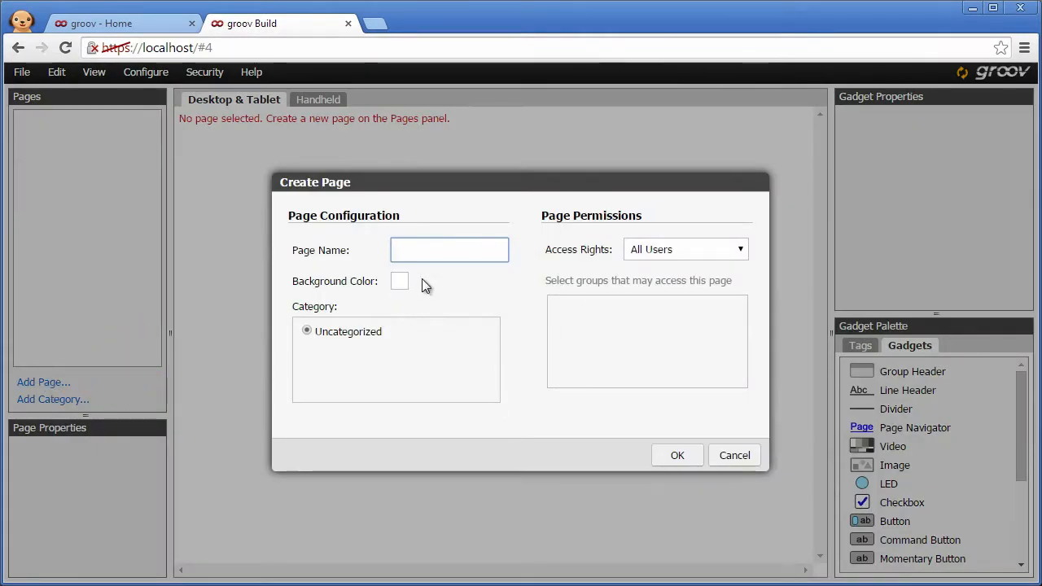
pyautogui.write('Home')
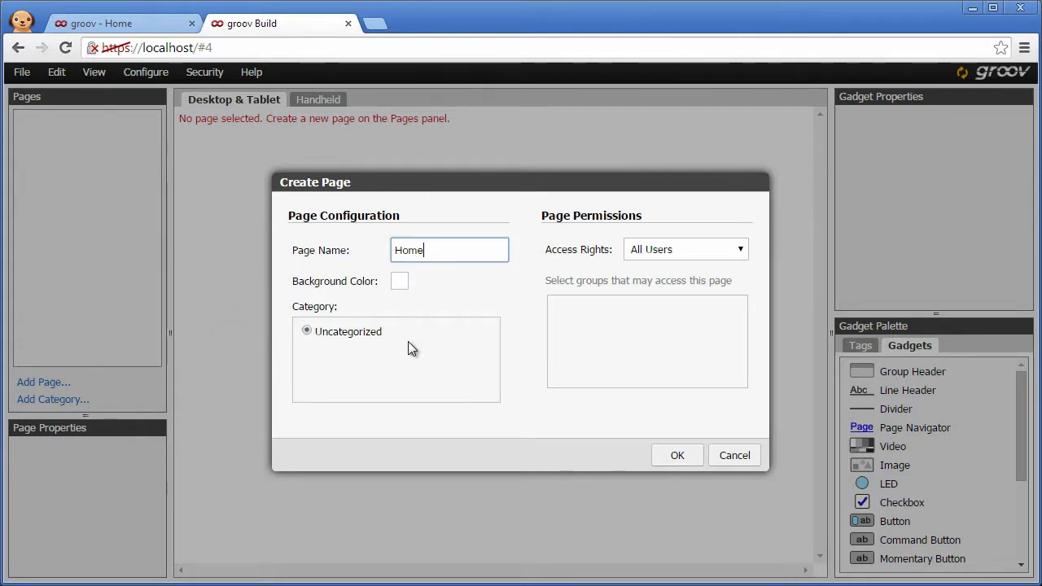
pyautogui.click(675, 460)
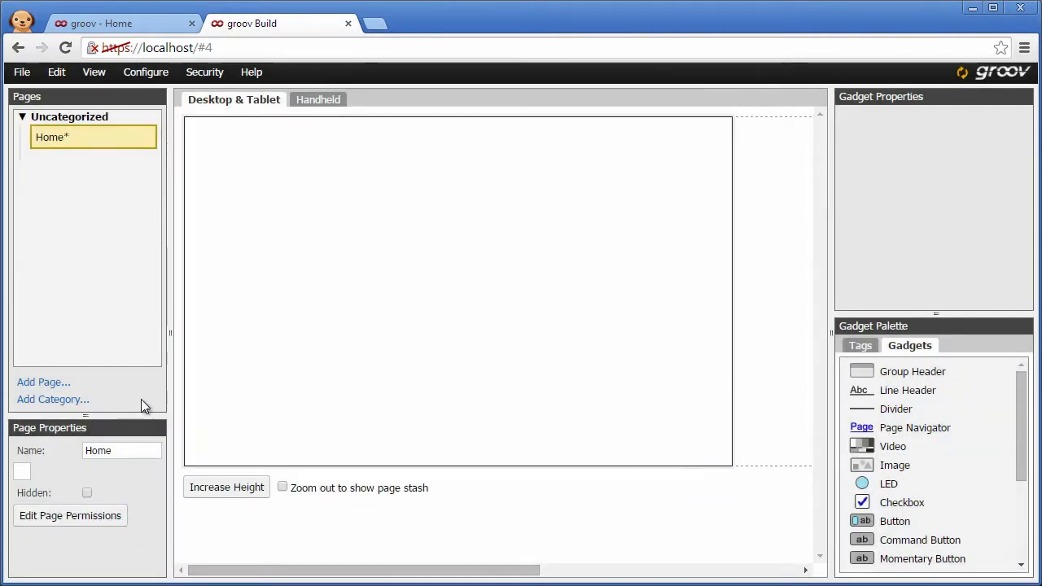
# Step: Add a page category named Bottling Plant
pyautogui.click(73, 400)
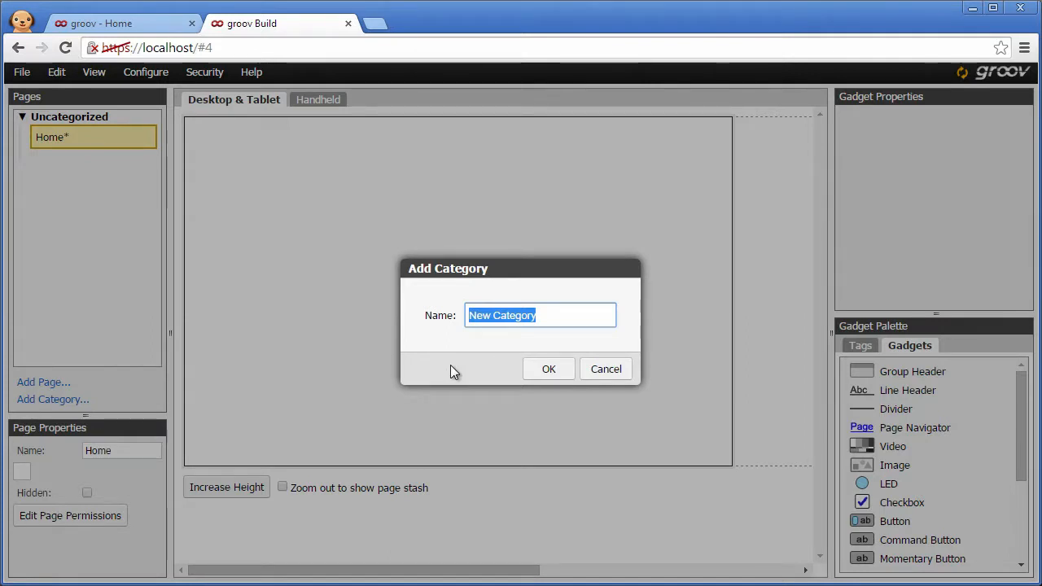
pyautogui.write('Bottling Plant')
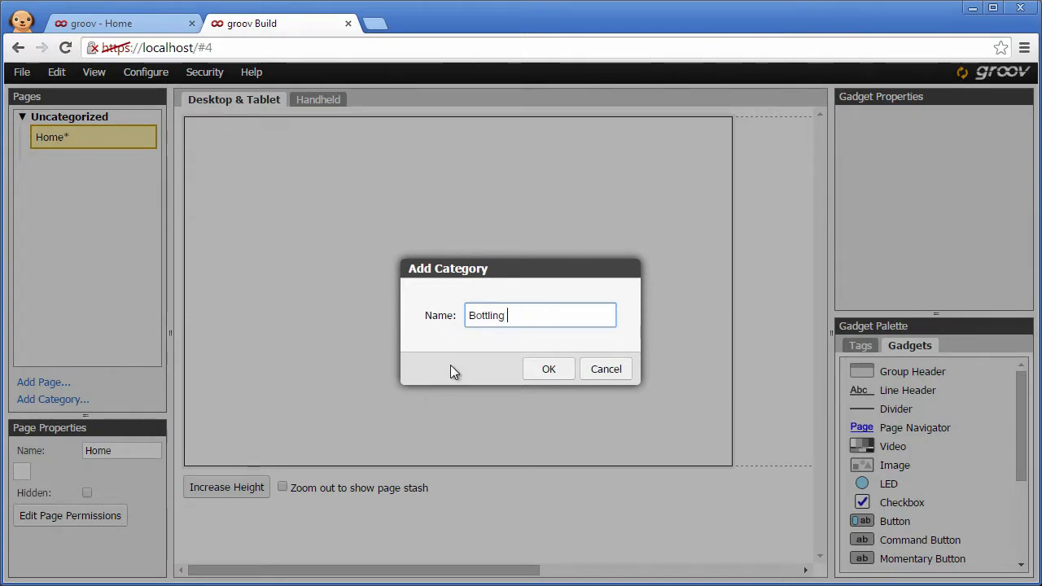
pyautogui.click(547, 371)
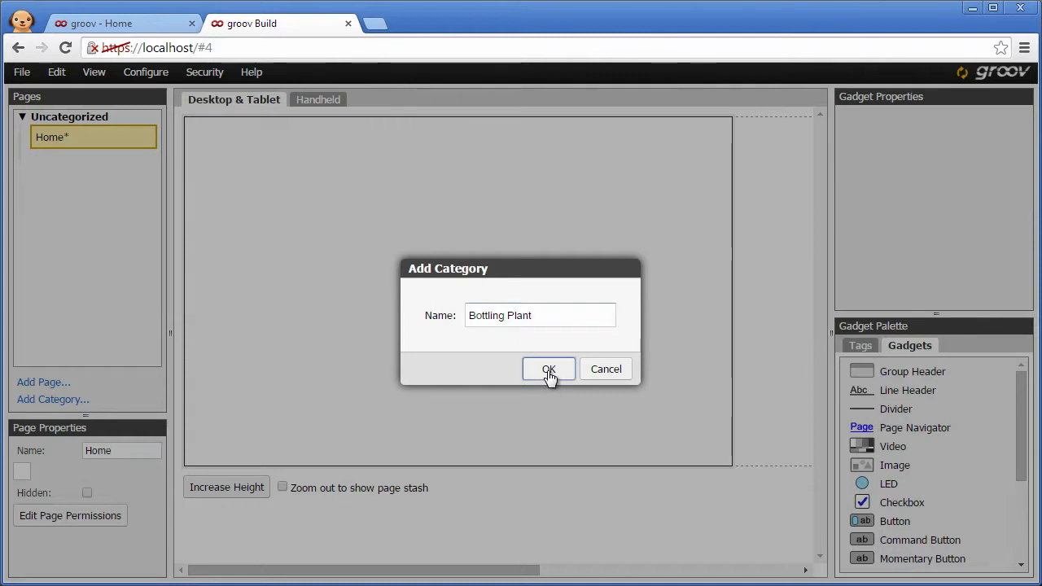
# Step: Add a page named Line 1 in the Bottling Plant category
pyautogui.click(49, 386)
pyautogui.click(374, 349)
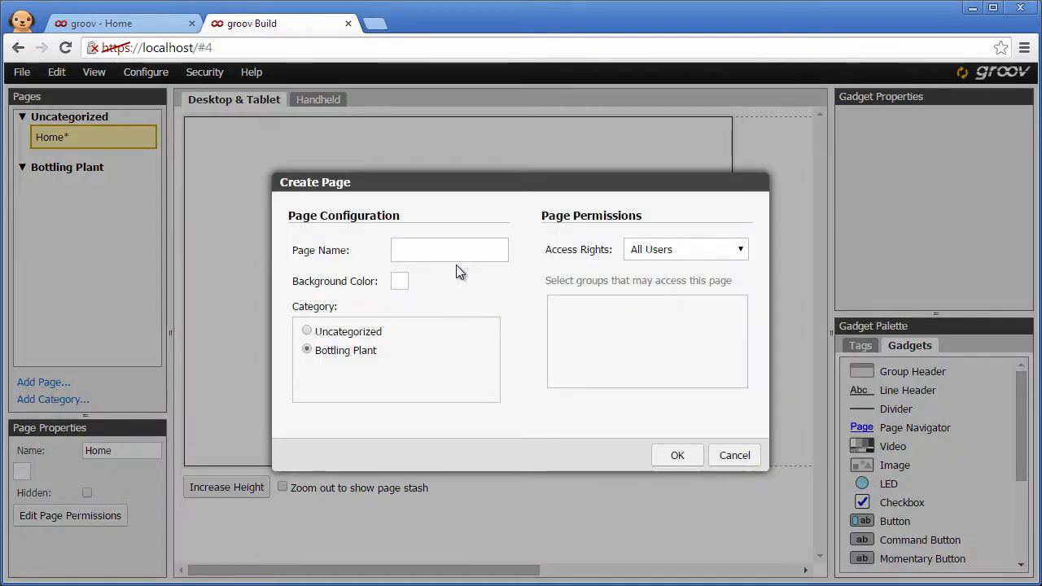
pyautogui.click(457, 252)
pyautogui.write('Line 1')
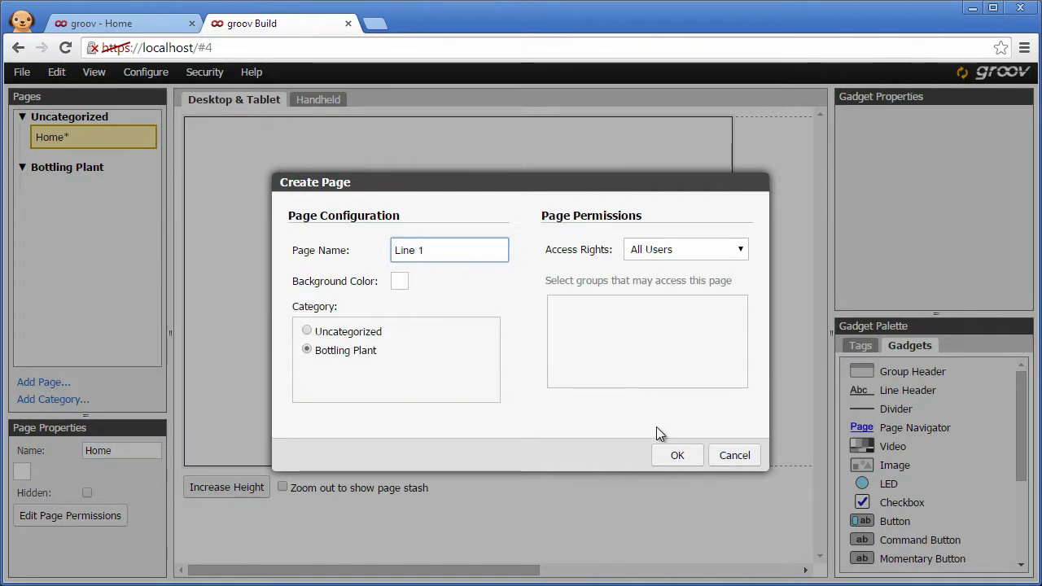
pyautogui.click(677, 455)
# Step: Add a page named Line 2 in the Bottling Plant category
pyautogui.click(44, 382)
pyautogui.write('Line')
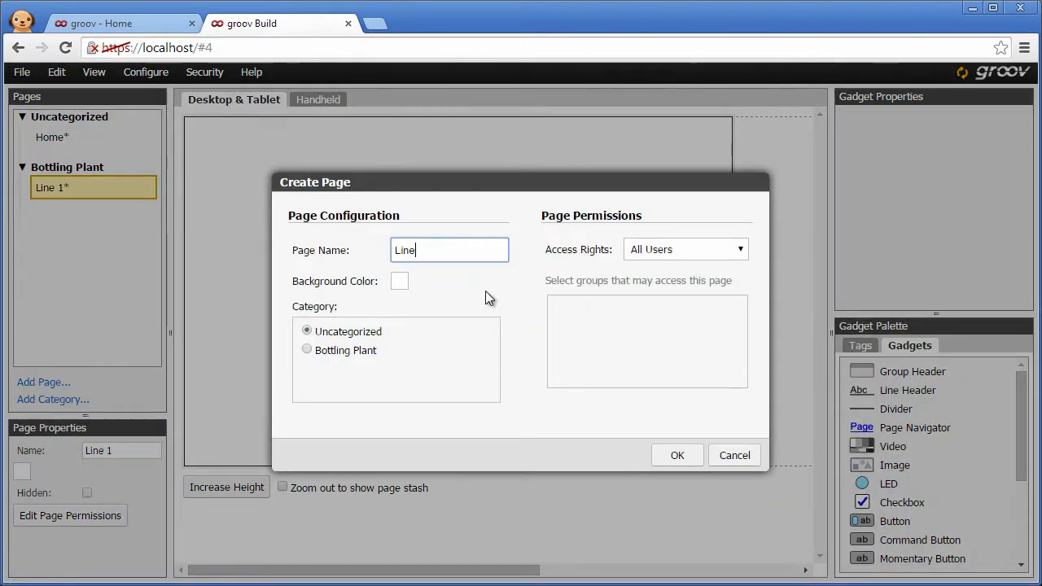
pyautogui.write(' 2')
pyautogui.click(350, 352)
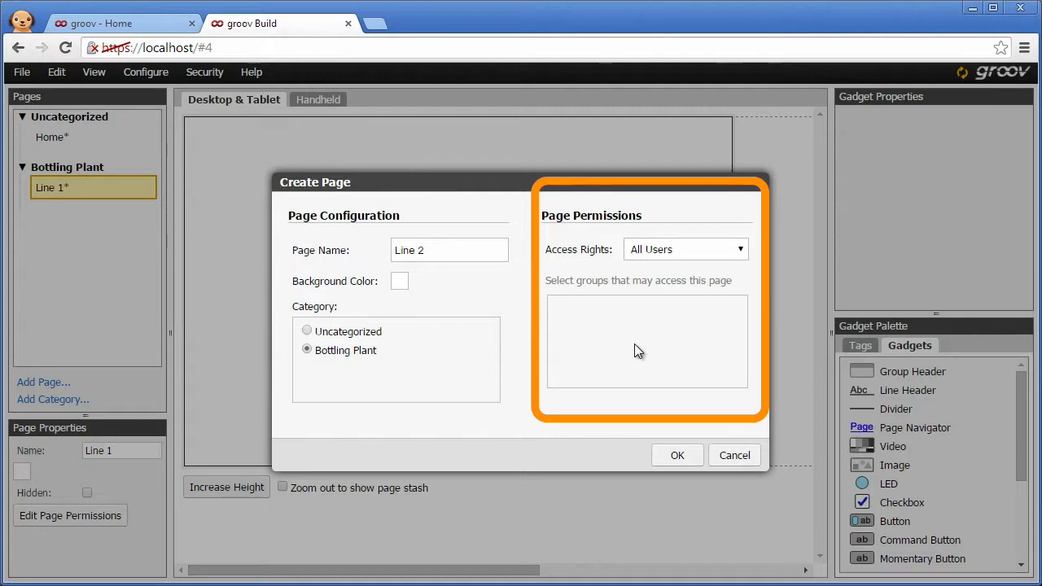
pyautogui.click(677, 457)
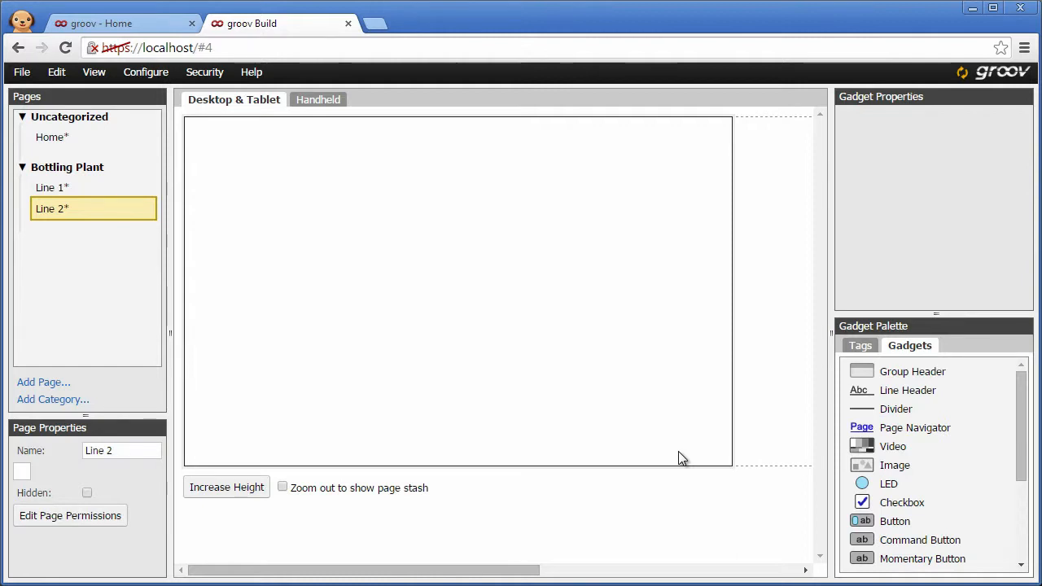
# Step: Rename the Uncategorized category to Overview
pyautogui.rightClick(96, 120)
pyautogui.click(111, 132)
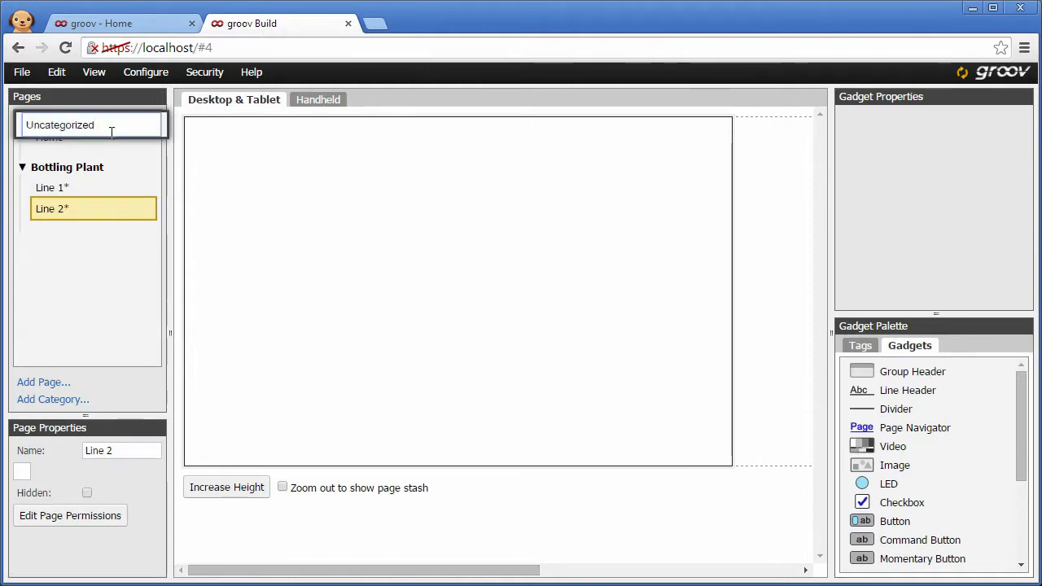
pyautogui.doubleClick(112, 132)
pyautogui.write('Overview')
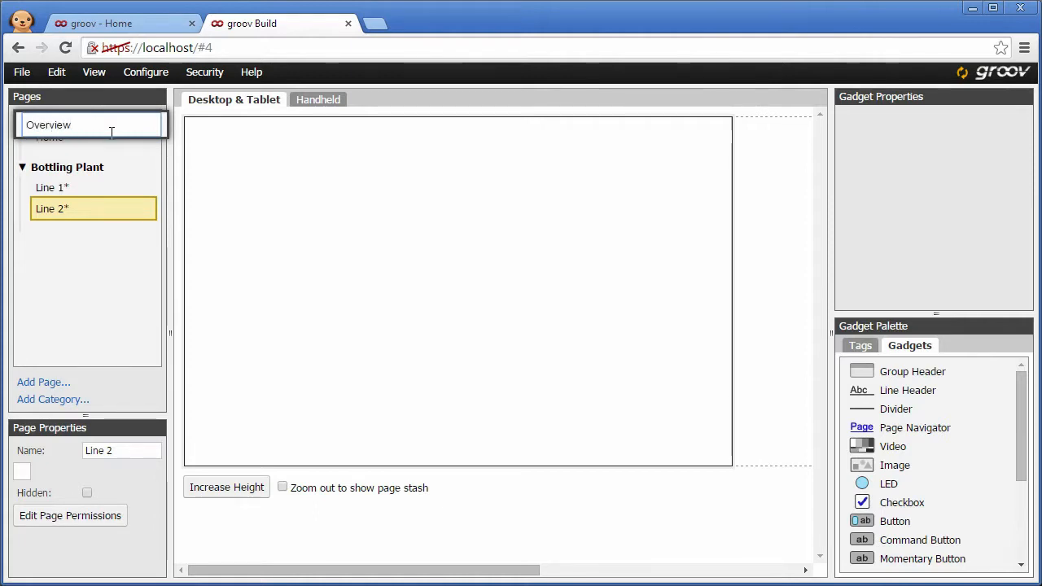
pyautogui.press('Return')
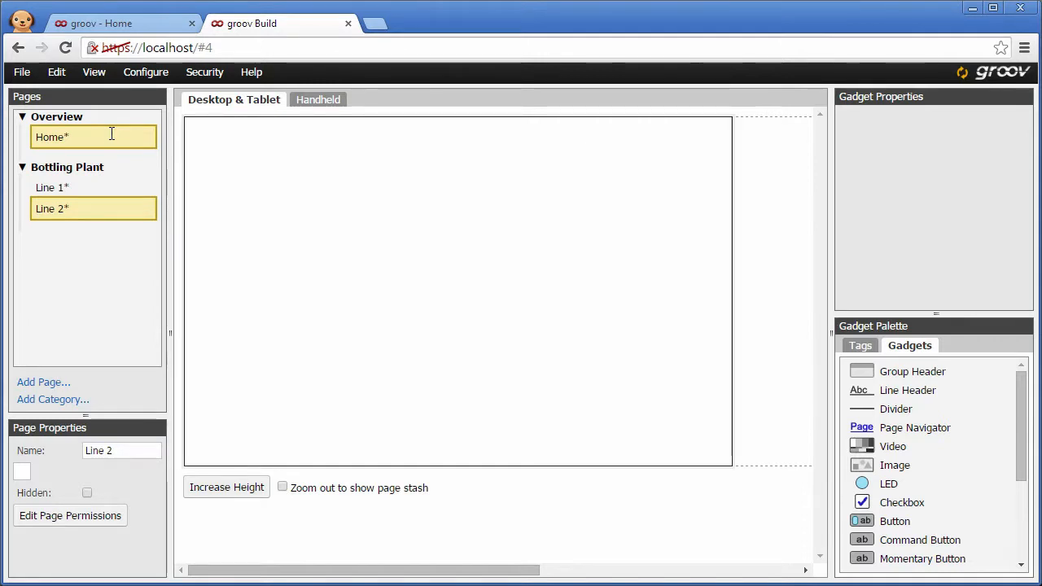
# Step: Open the Home page and place a Page Navigator gadget near the canvas's upper-left corner
pyautogui.click(92, 137)
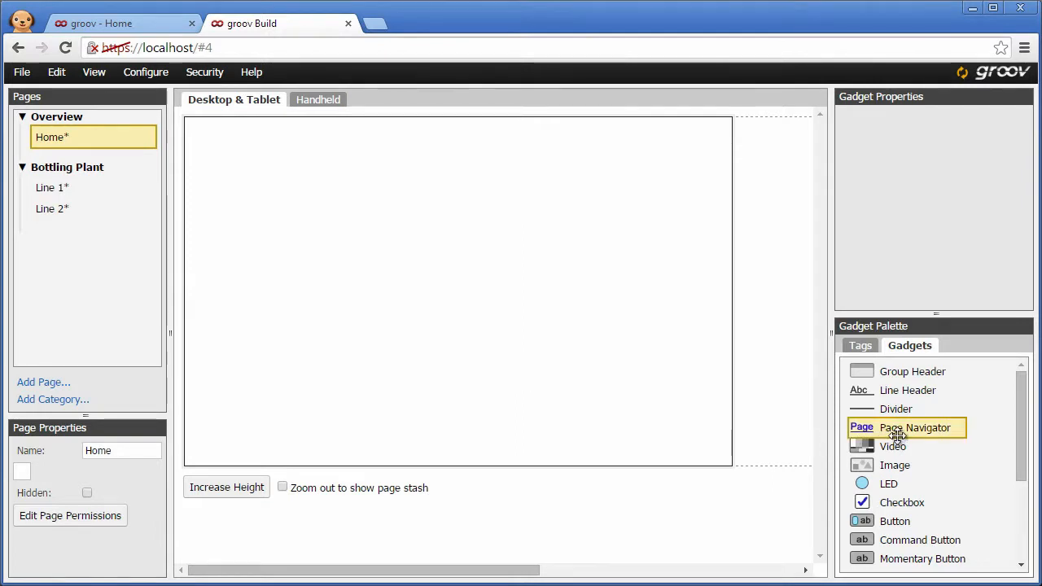
pyautogui.moveTo(898, 436); pyautogui.dragTo(273, 161)
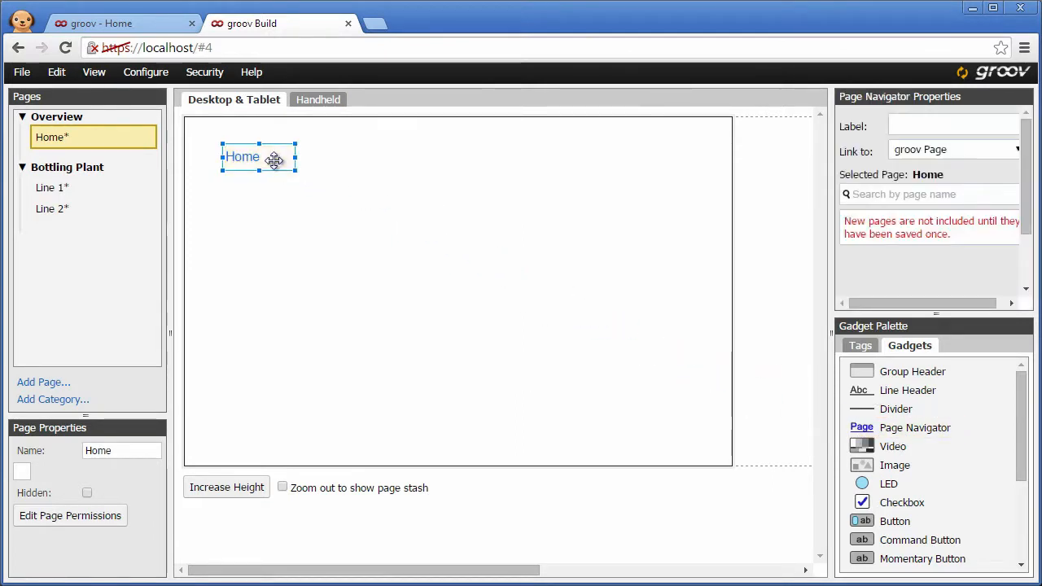
pyautogui.click(1016, 155)
pyautogui.click(1003, 179)
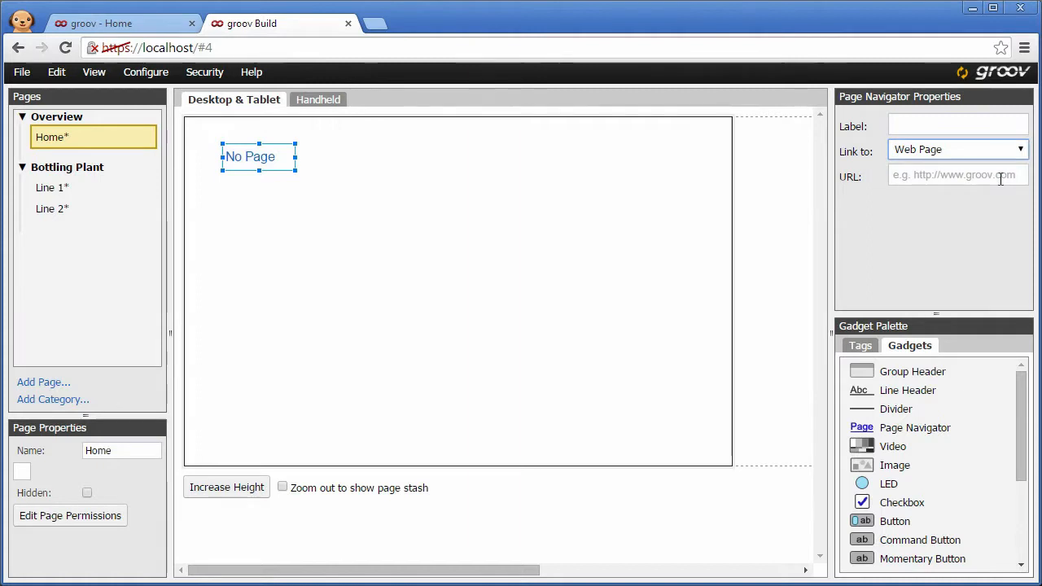
pyautogui.click(1020, 150)
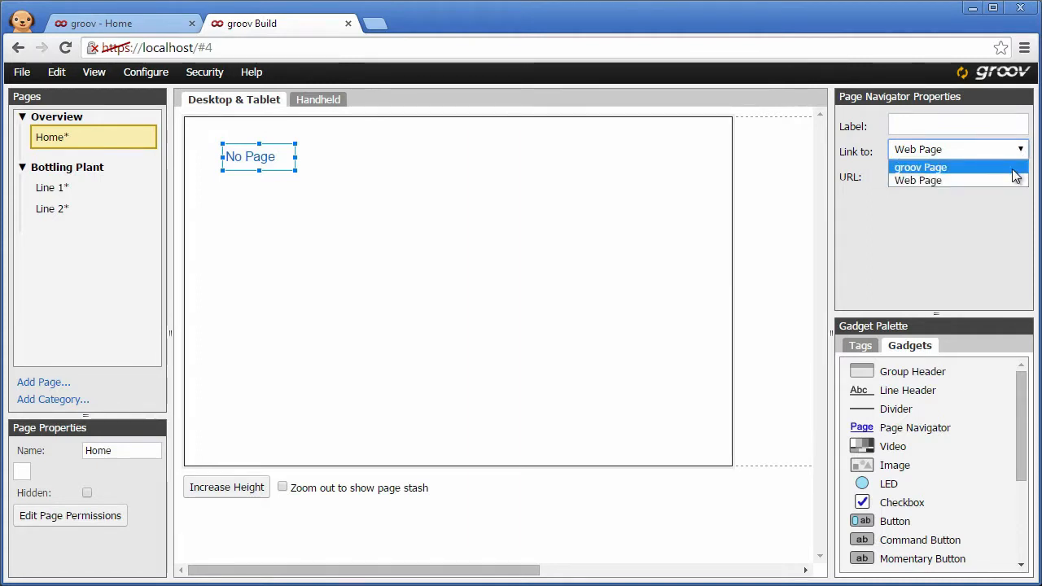
pyautogui.click(1013, 169)
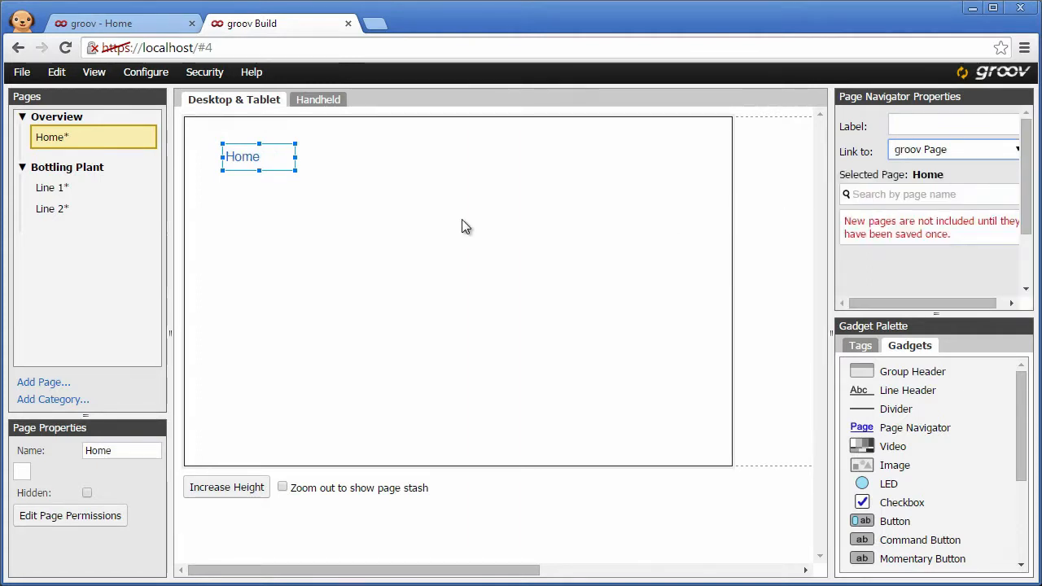
# Step: Save the project and link the page navigator to the Line 1 page
pyautogui.click(23, 74)
pyautogui.click(29, 96)
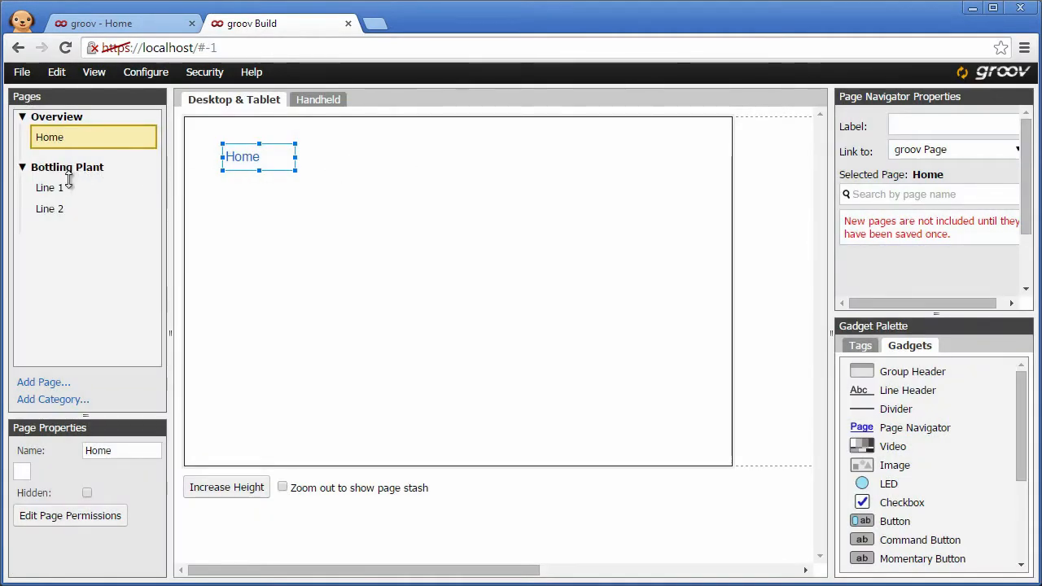
pyautogui.click(67, 184)
pyautogui.click(51, 137)
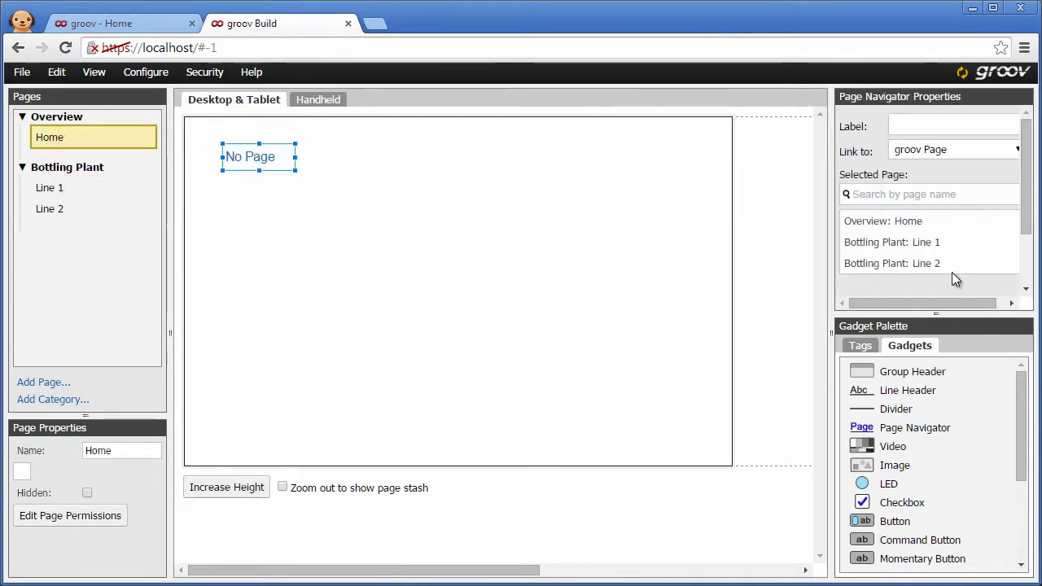
pyautogui.click(906, 251)
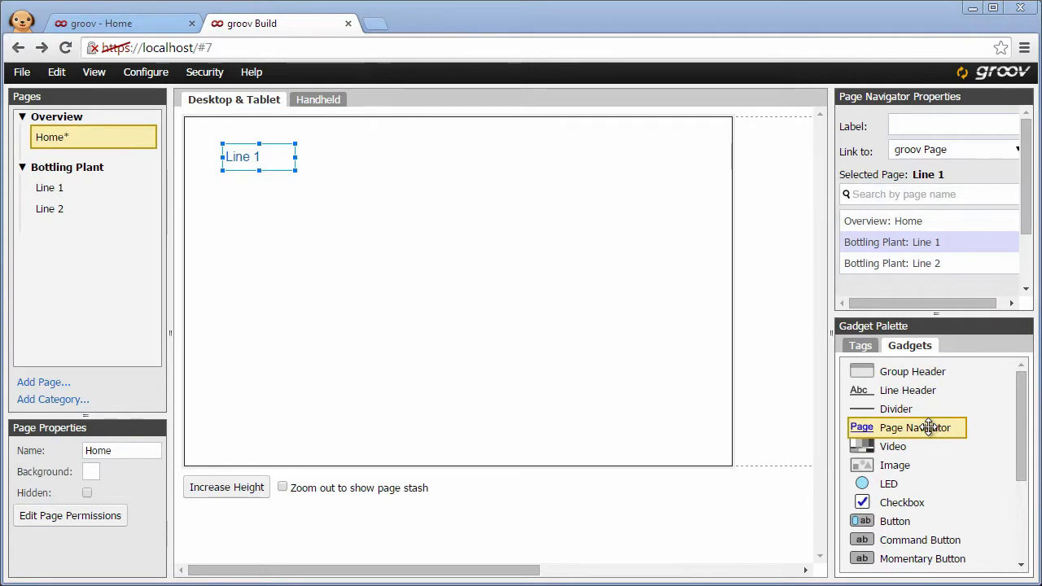
# Step: Add a second page navigator below the first and link it to the Line 2 page
pyautogui.moveTo(929, 427); pyautogui.dragTo(298, 187)
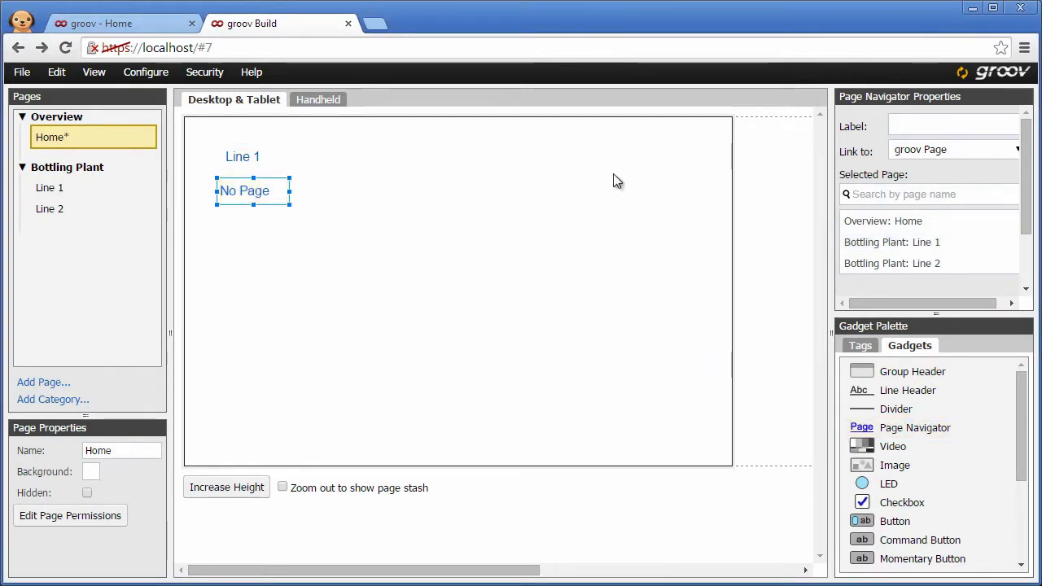
pyautogui.click(852, 263)
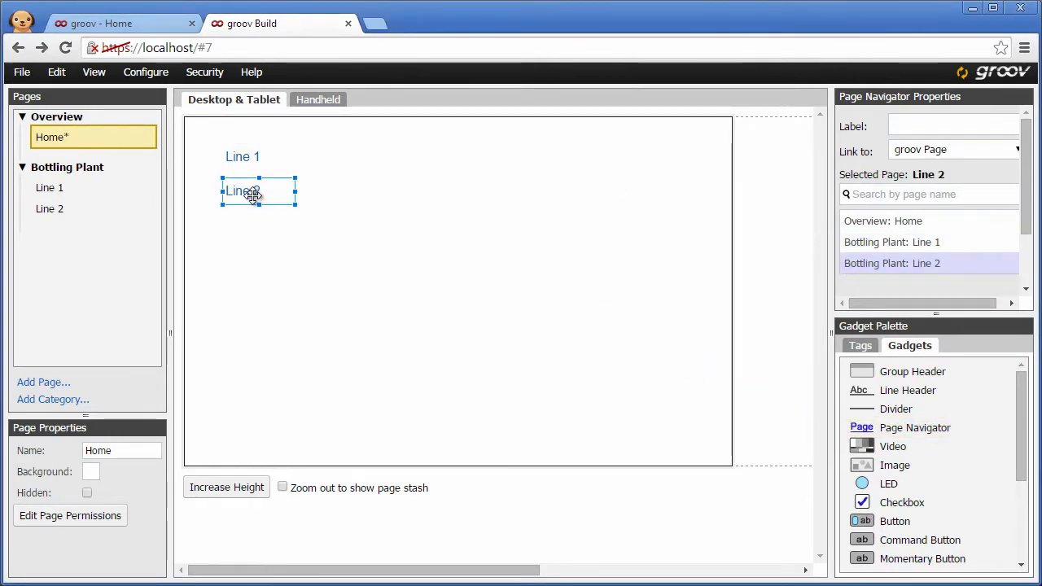
# Step: Add a wide page navigator mid-canvas linking to the web page groov.com, labelled "Visit groov.com today!"
pyautogui.moveTo(896, 428); pyautogui.dragTo(560, 318)
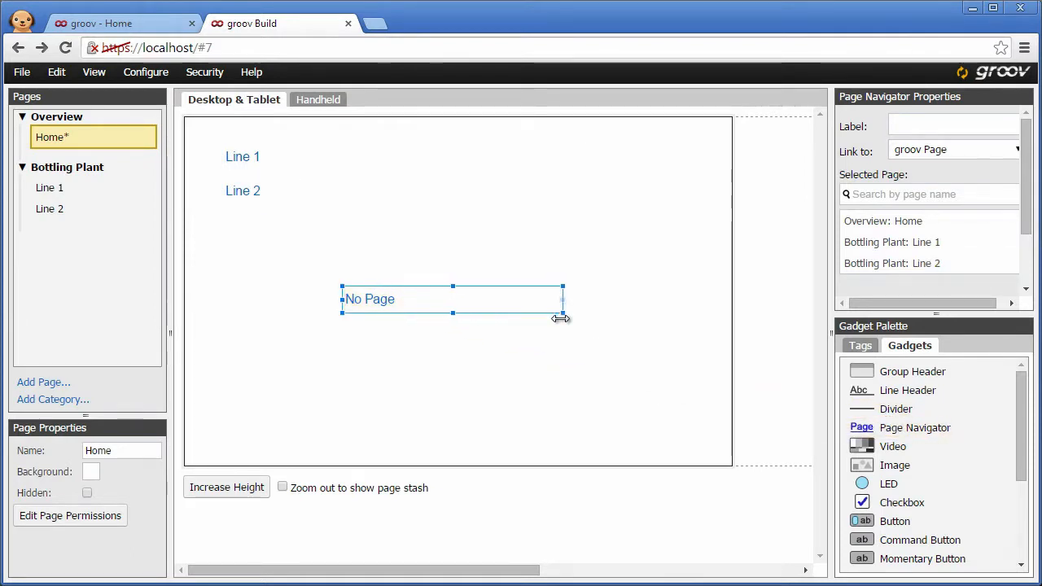
pyautogui.click(1008, 151)
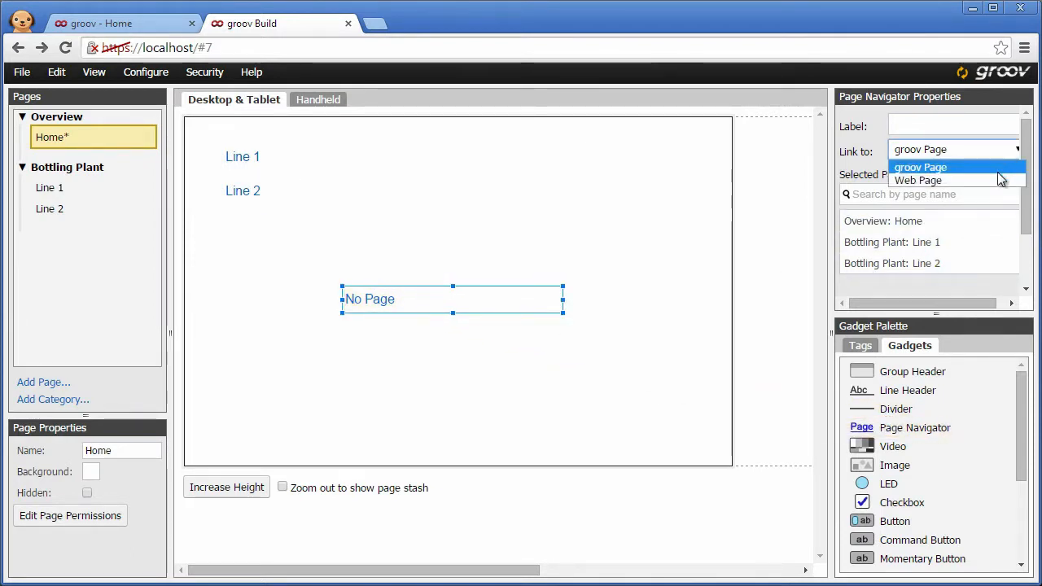
pyautogui.click(956, 180)
pyautogui.click(954, 180)
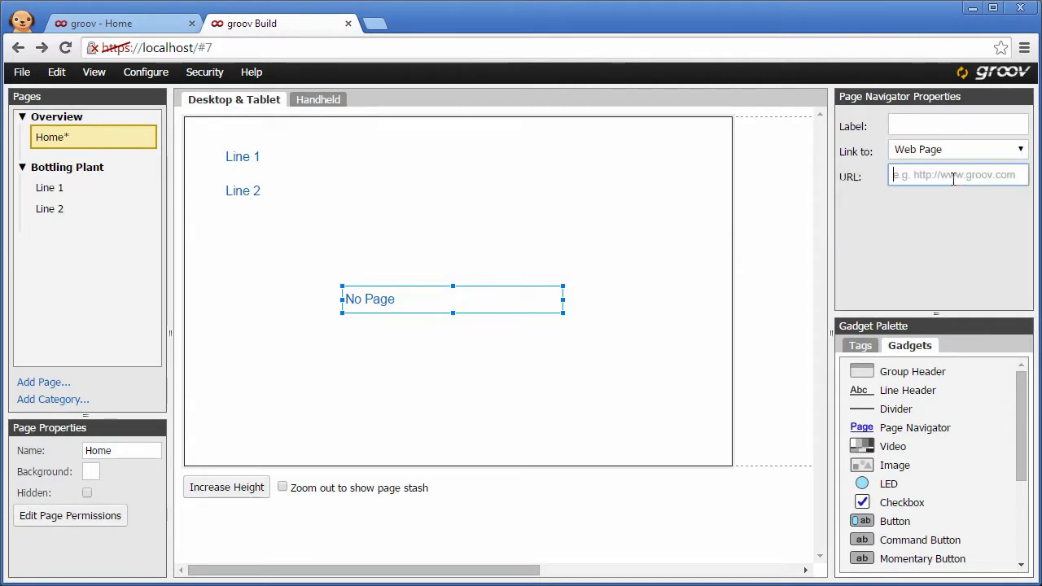
pyautogui.write('groov.com')
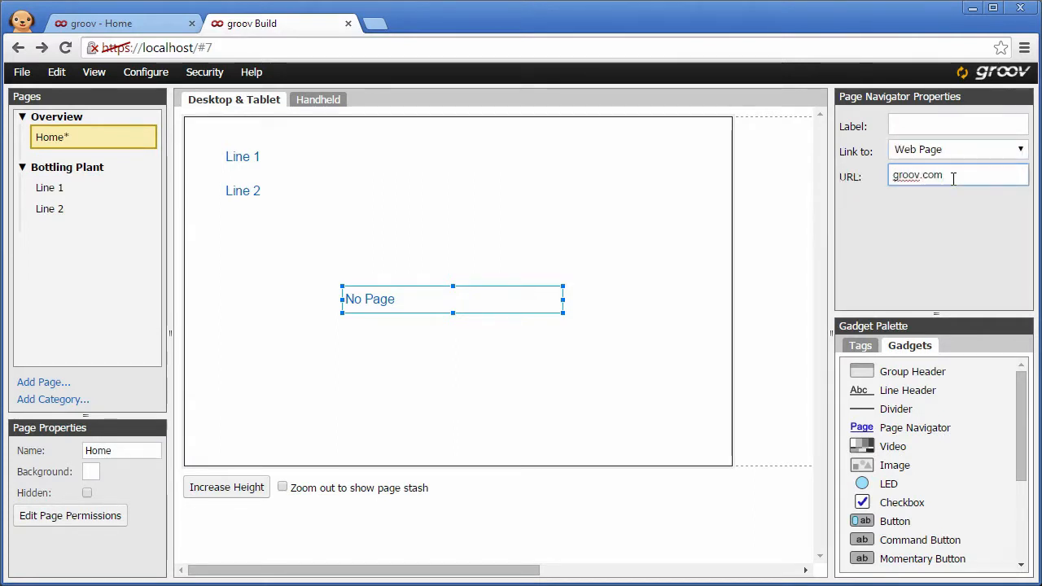
pyautogui.click(975, 124)
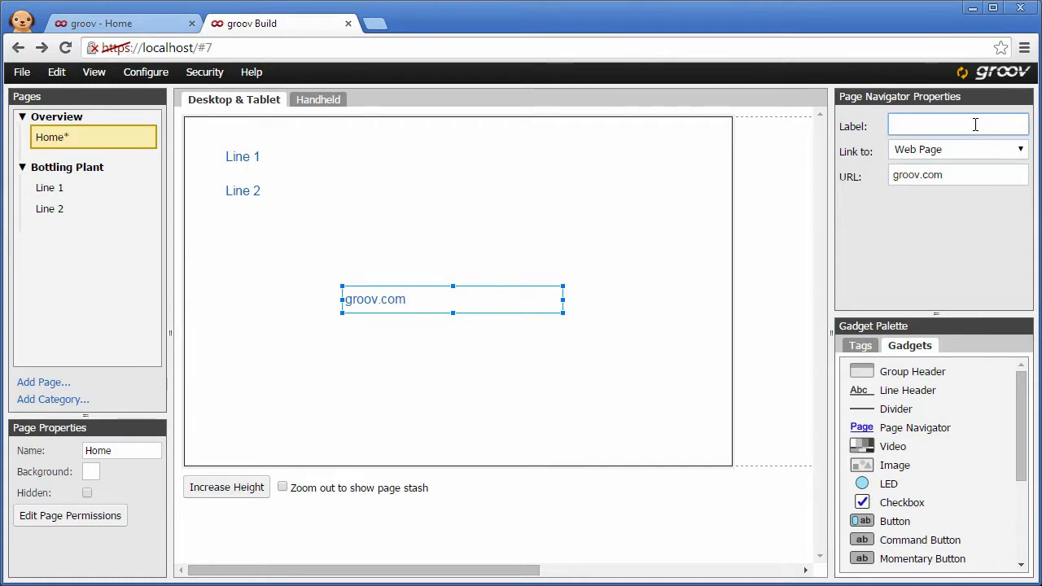
pyautogui.write('Visit groov.com today!')
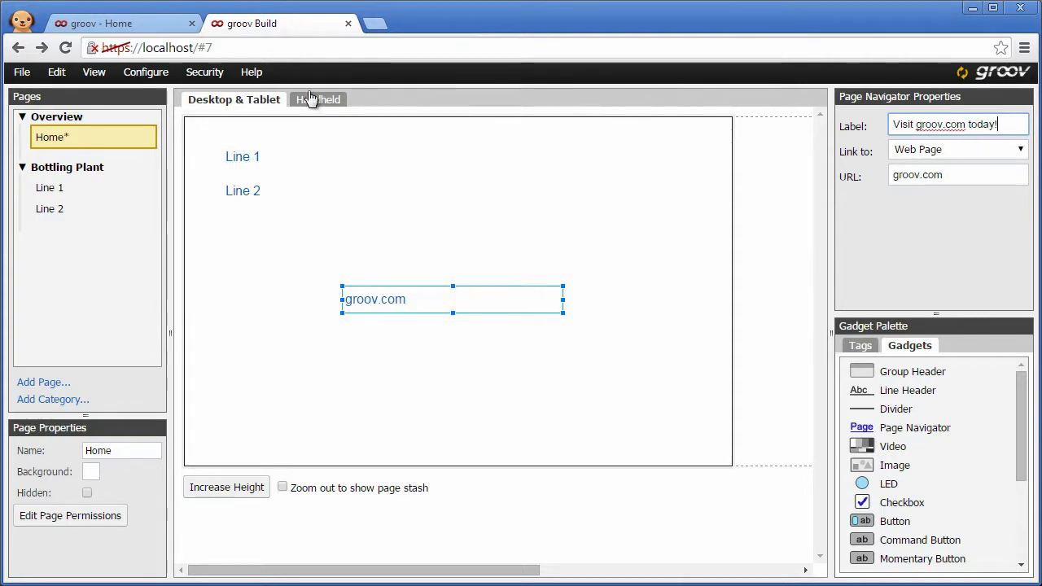
# Step: Open the project settings and close them with OK
pyautogui.click(144, 72)
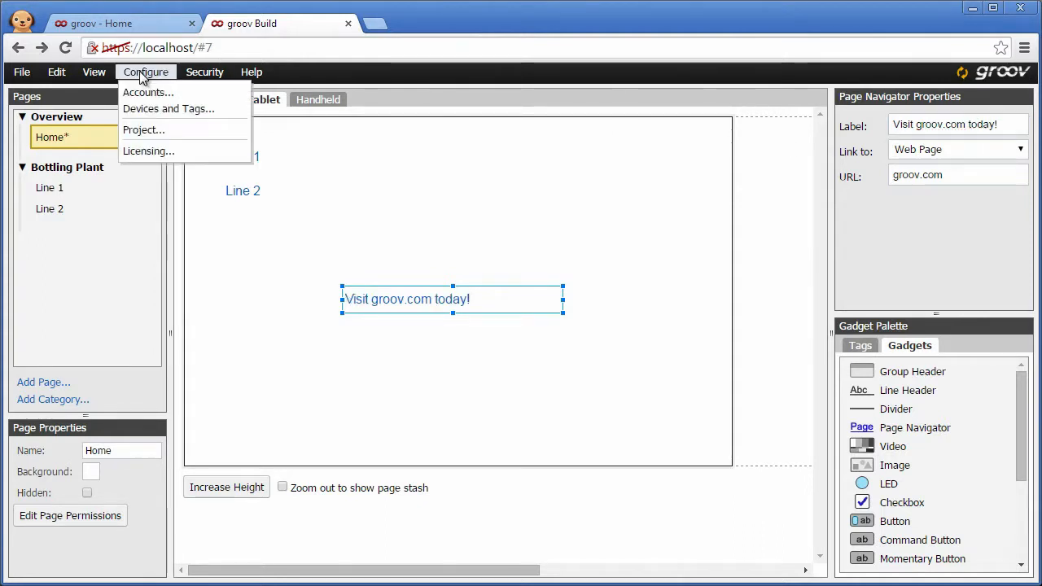
pyautogui.click(144, 131)
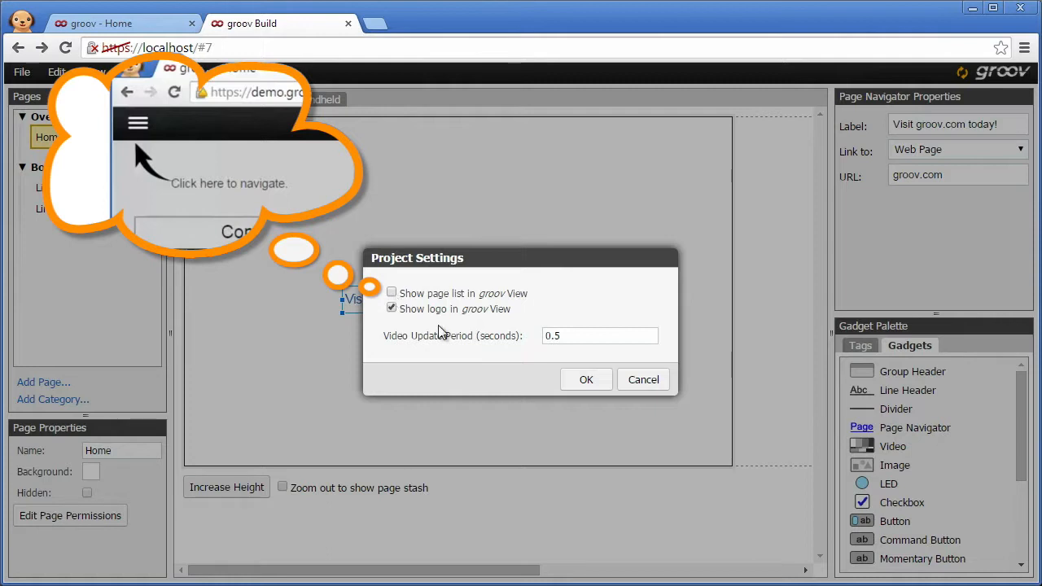
pyautogui.click(580, 378)
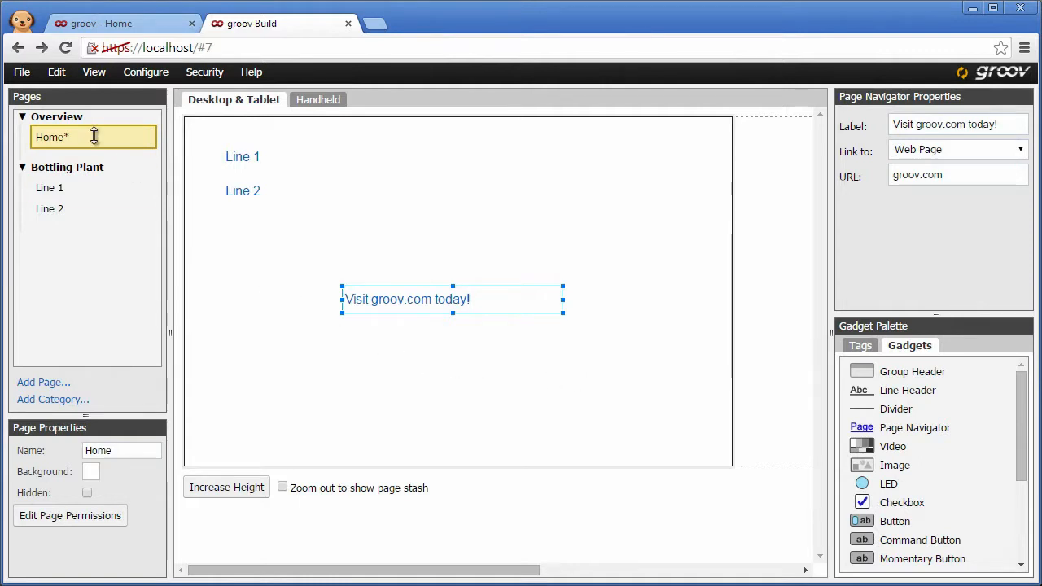
# Step: Save all changes and switch to groov View
pyautogui.click(22, 74)
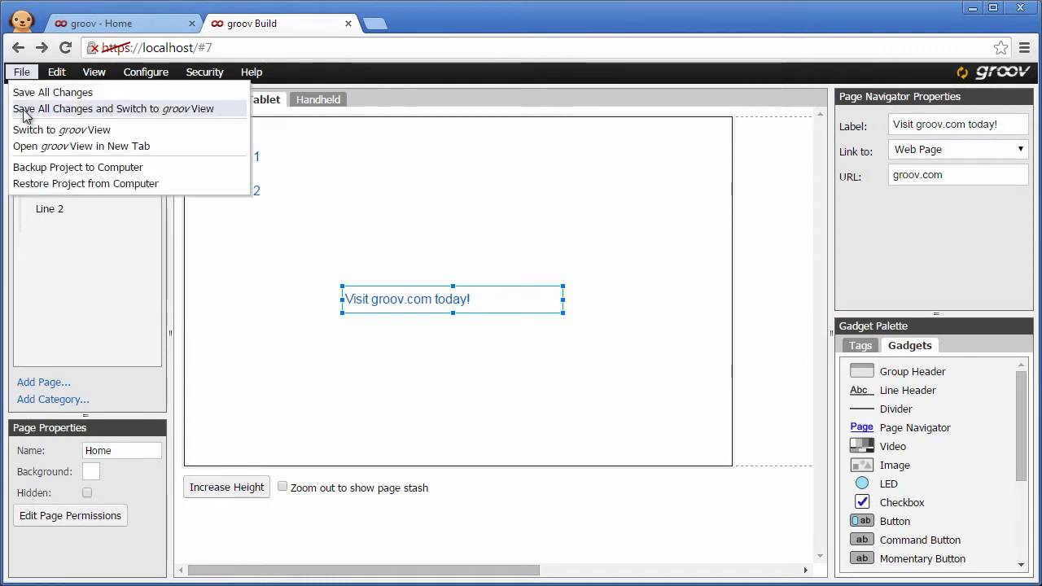
pyautogui.click(25, 111)
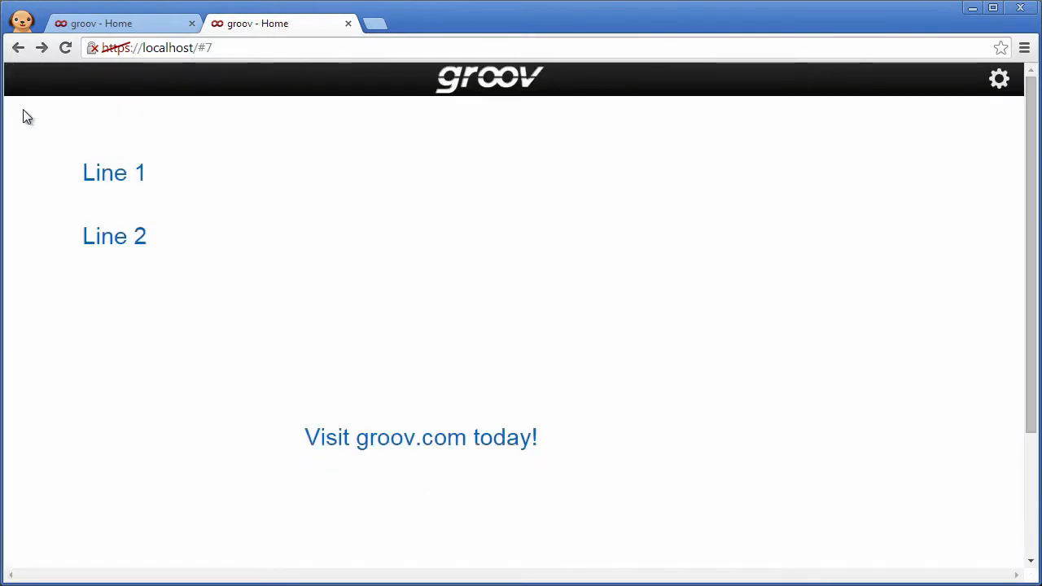
# Step: Test the Line 1, Line 2 and groov.com navigators, going back to Home after each page
pyautogui.click(106, 173)
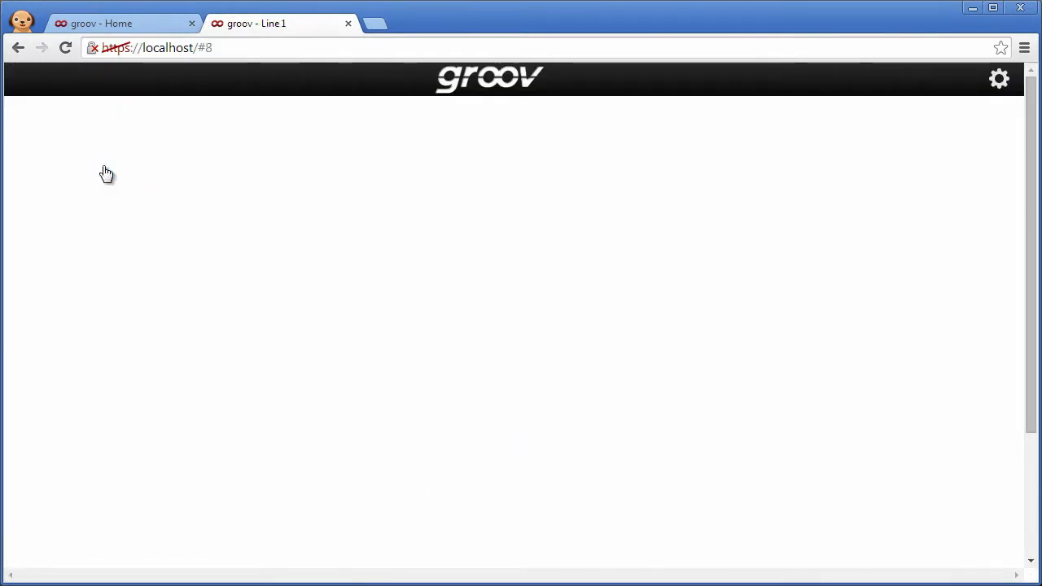
pyautogui.click(14, 49)
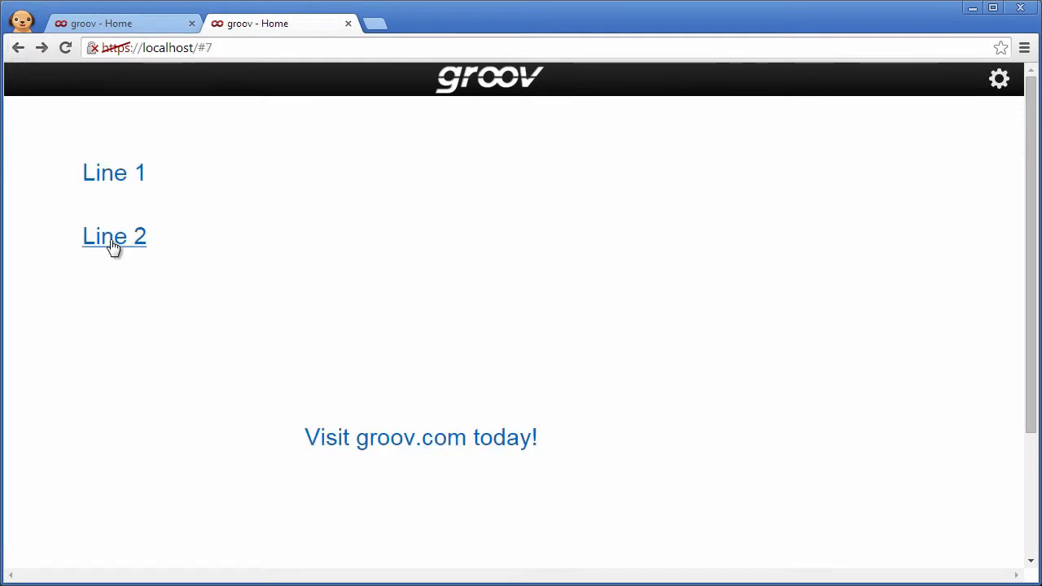
pyautogui.click(114, 247)
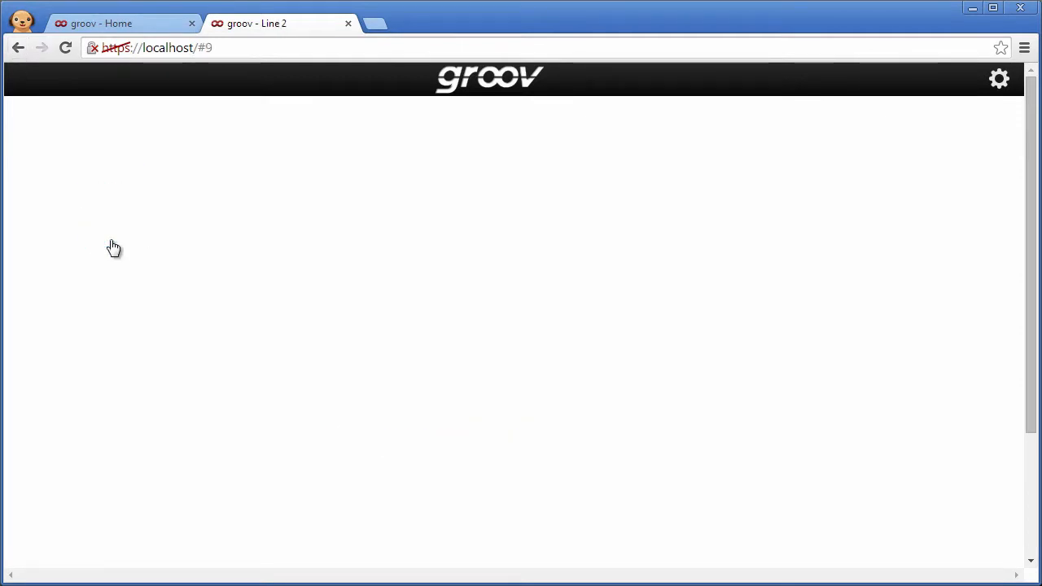
pyautogui.click(18, 48)
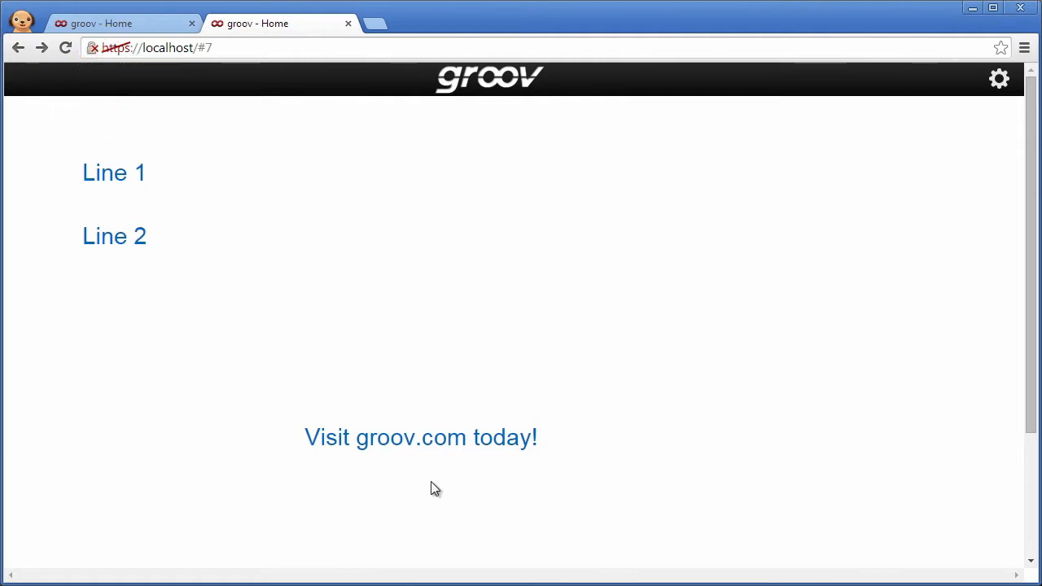
pyautogui.click(436, 447)
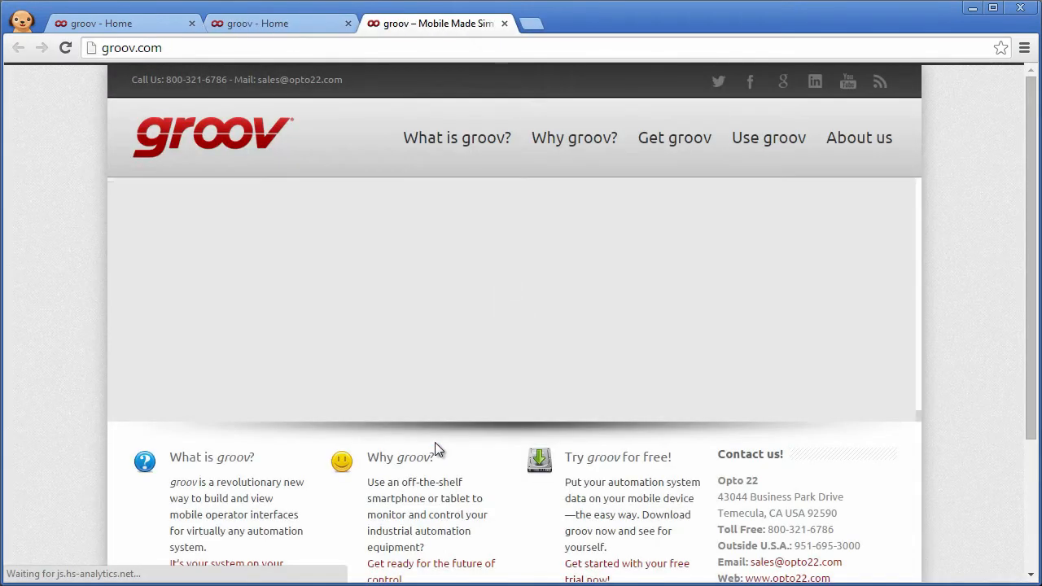